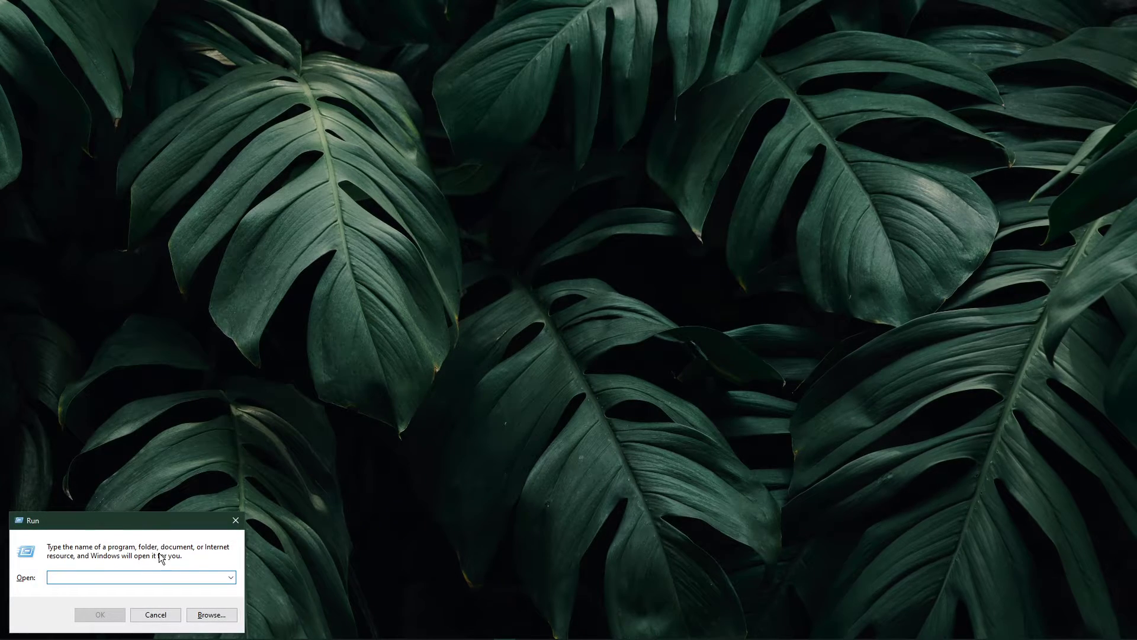
- Open the Ethernet connection's status via Control Panel's Network and Sharing Center
mouse_move(222, 518)
left_mouse_down()
mouse_move(430, 422)
mouse_move(619, 243)
left_mouse_up()
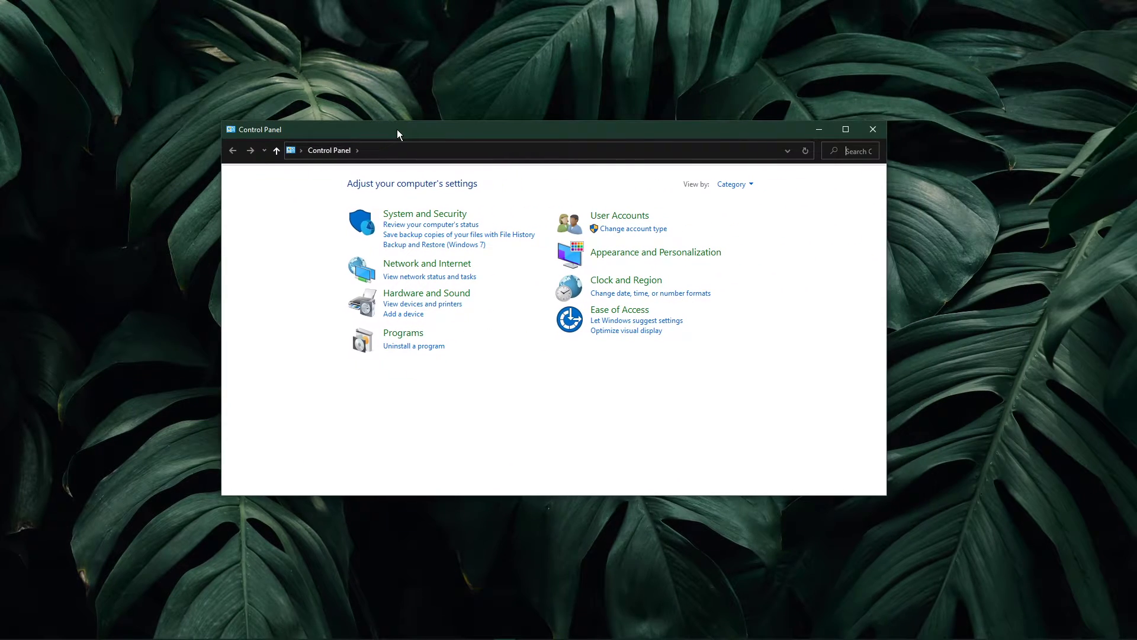
left_click(430, 255)
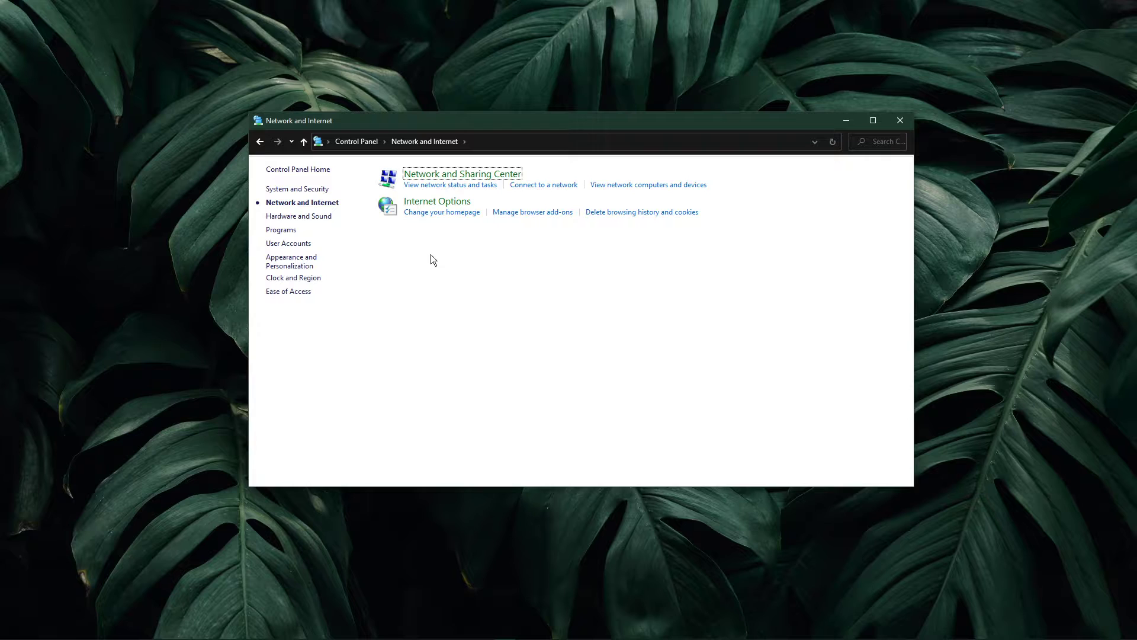
left_click(440, 181)
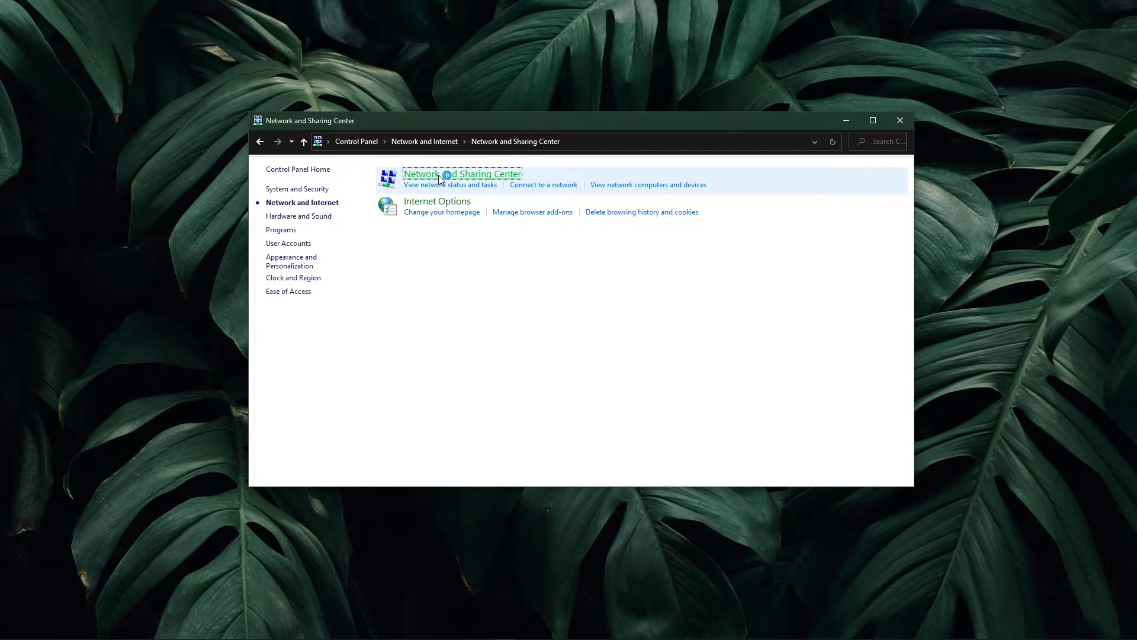
left_click(635, 216)
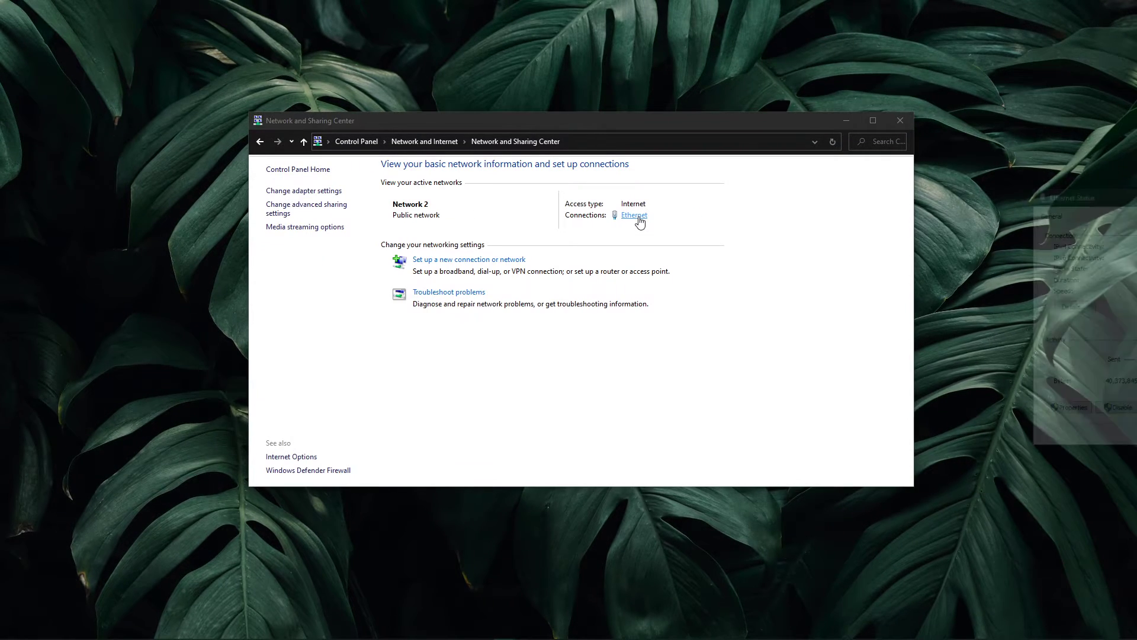
- Open Ethernet's Internet Protocol Version 4 properties to set DNS 8.8.8.8 and 8.8.4.4
left_click(899, 120)
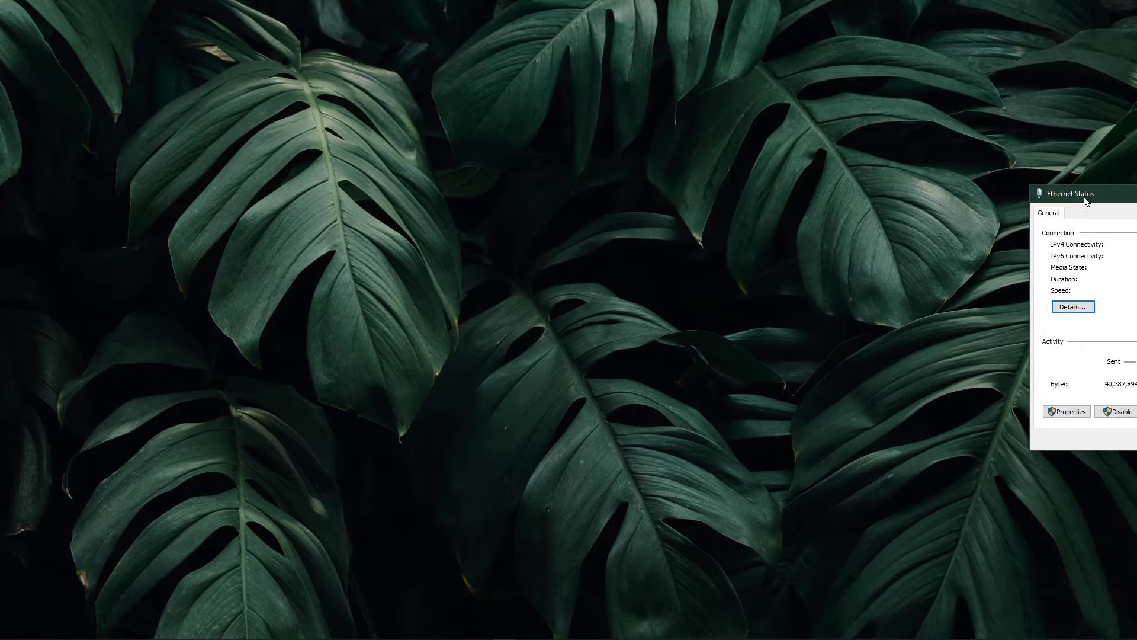
left_click_drag(1084, 196, 544, 181)
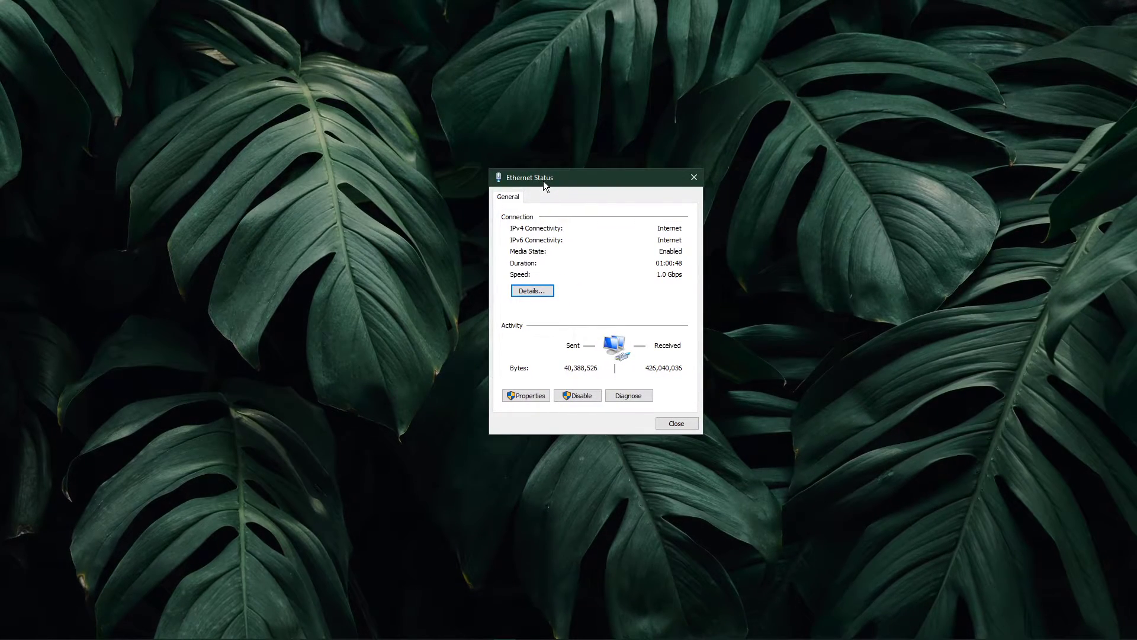
left_click_drag(542, 181, 510, 182)
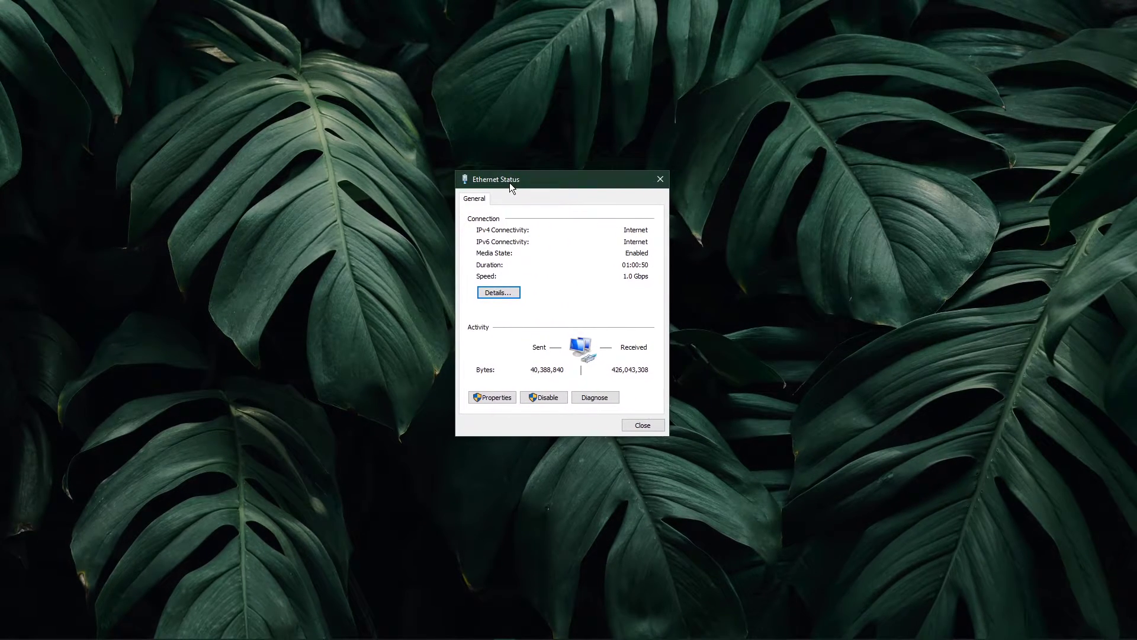
left_click(478, 398)
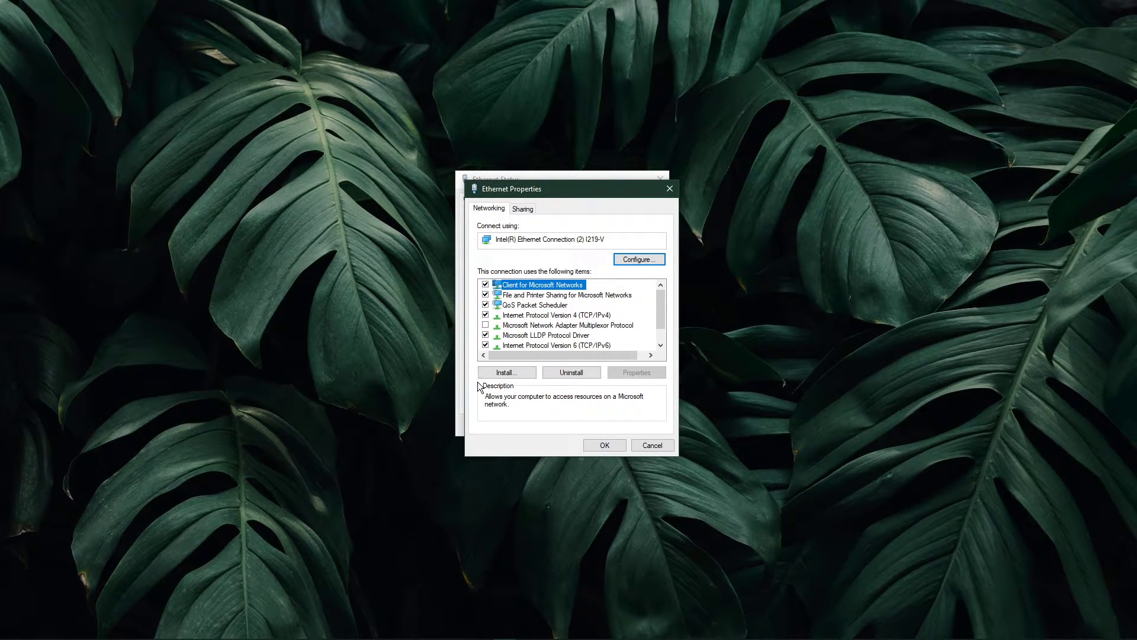
left_click(527, 316)
left_click(637, 372)
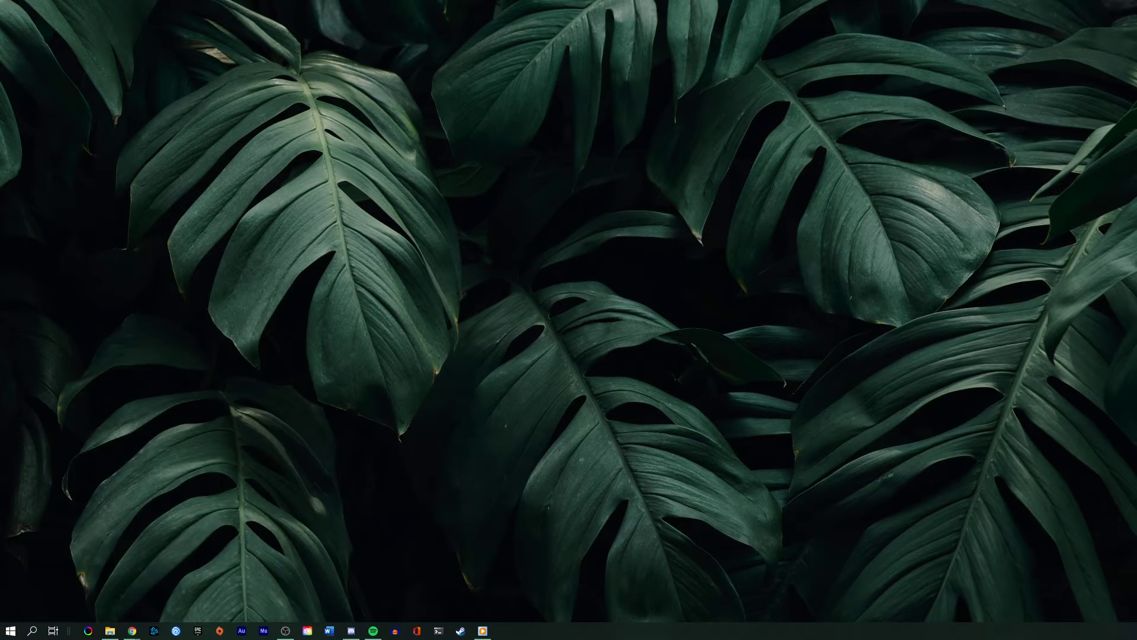
type("device manager")
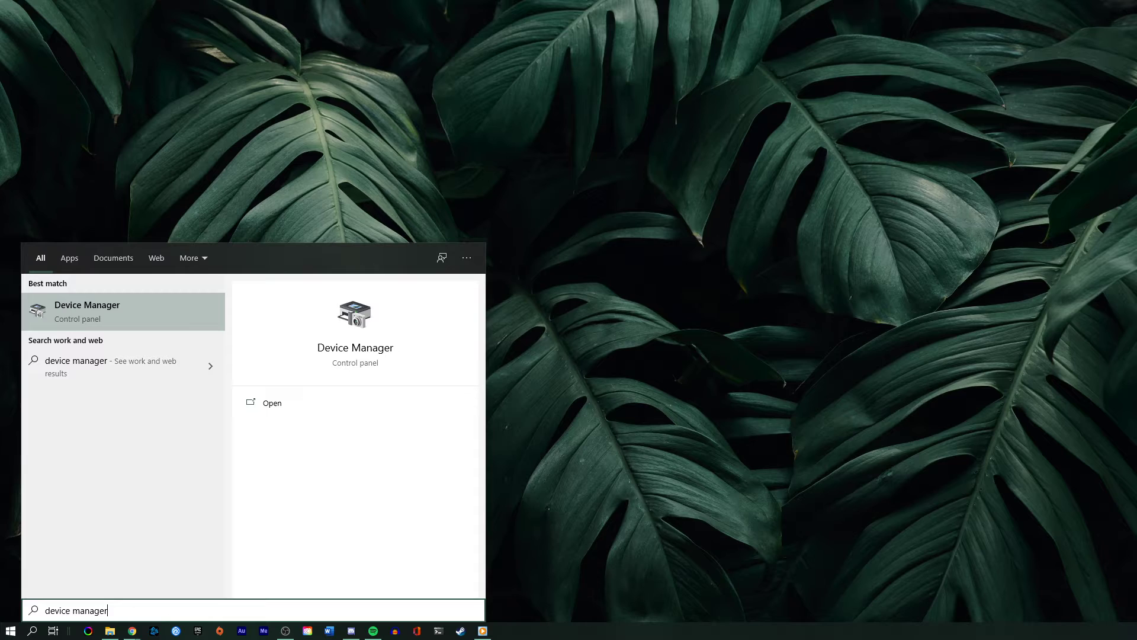
- Check the Microsoft Wi-Fi Direct Virtual Adapter #2 driver for updates in Device Manager
key("Return")
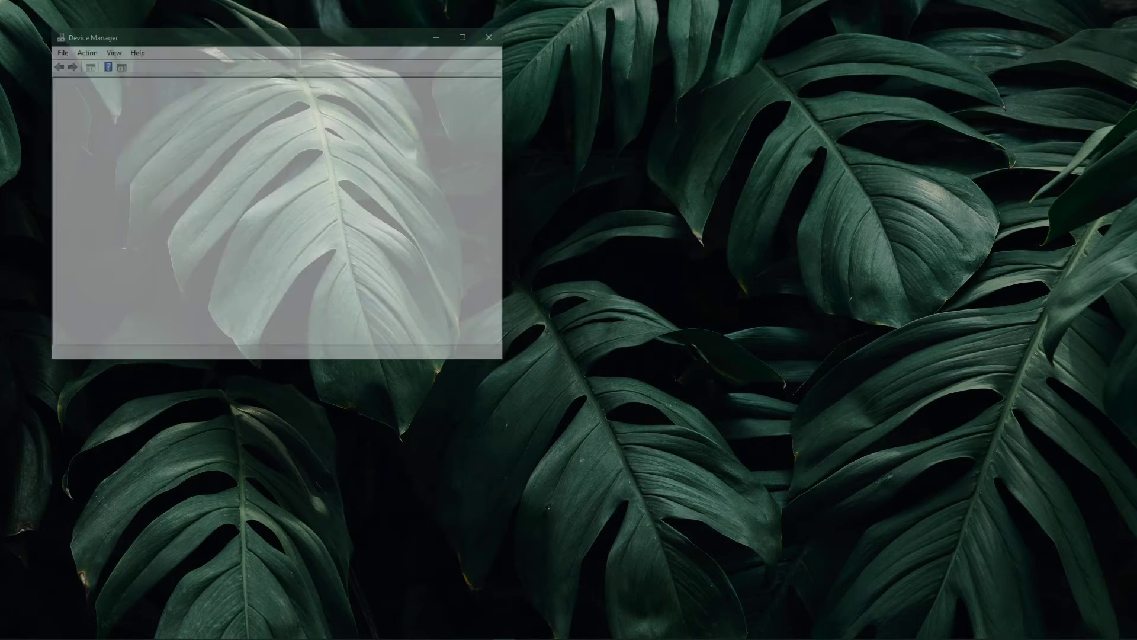
left_click_drag(388, 35, 712, 118)
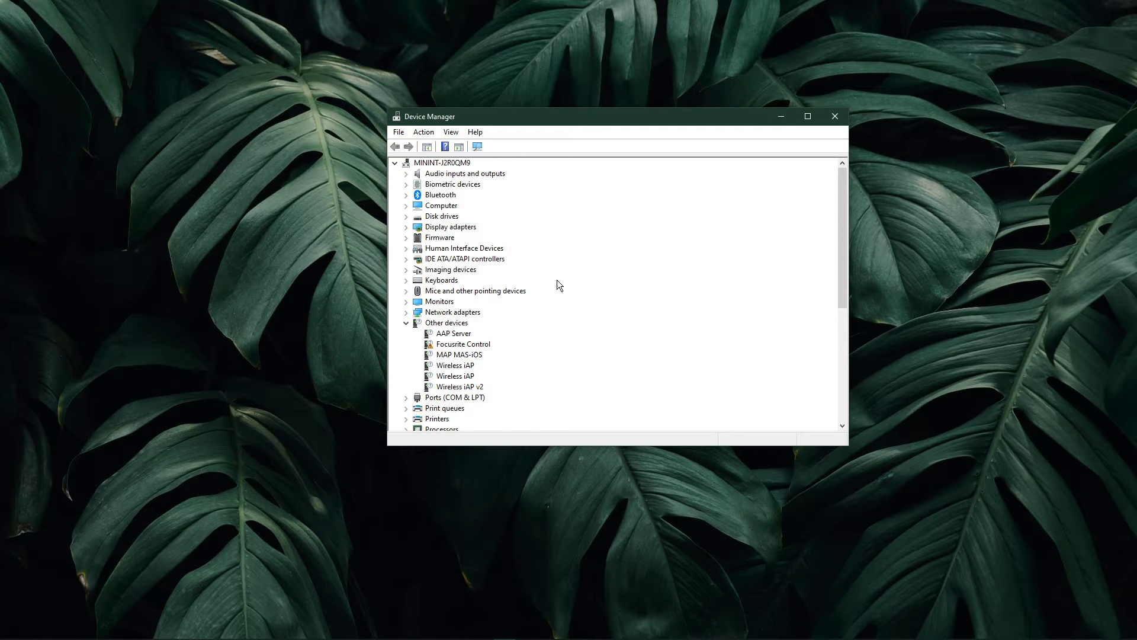
scroll(552, 334, "down", 1)
left_click(407, 280)
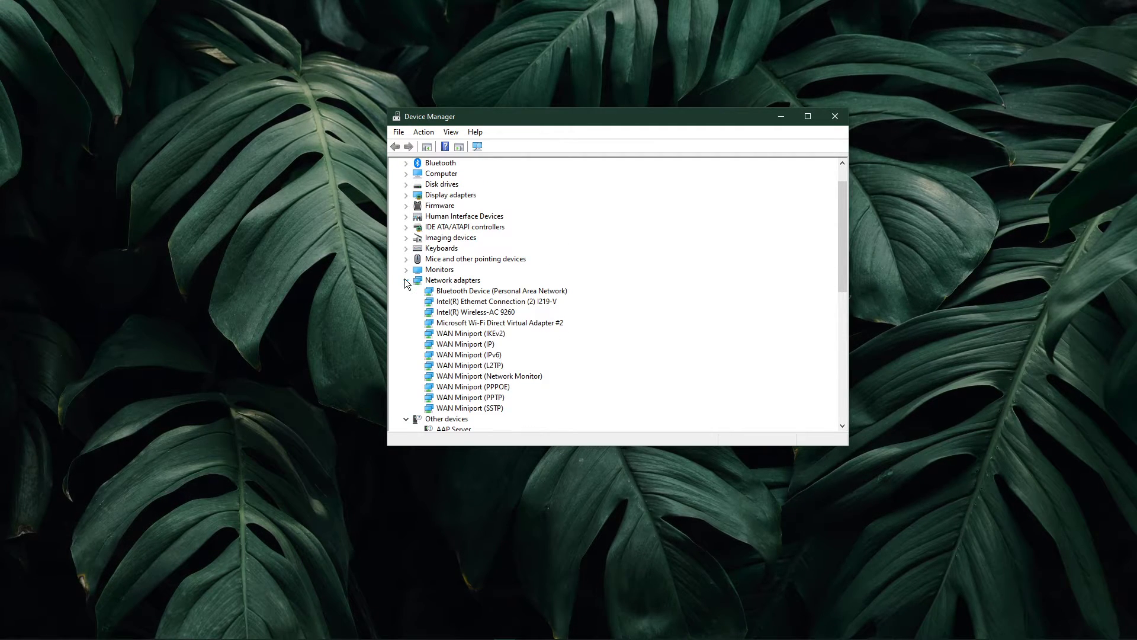
right_click(463, 326)
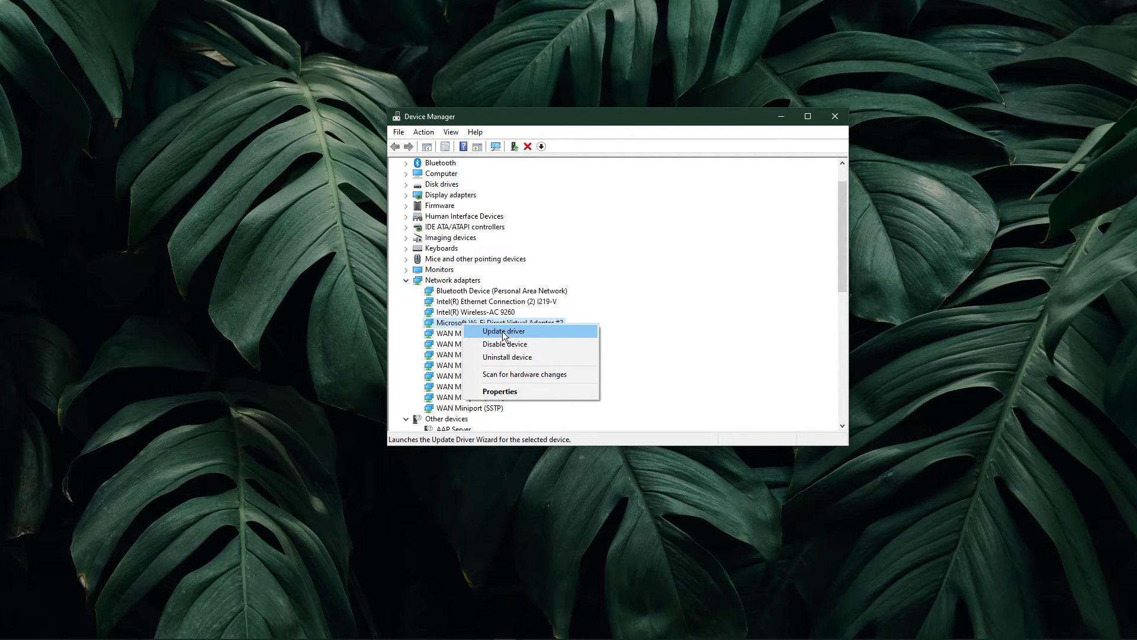
left_click(536, 334)
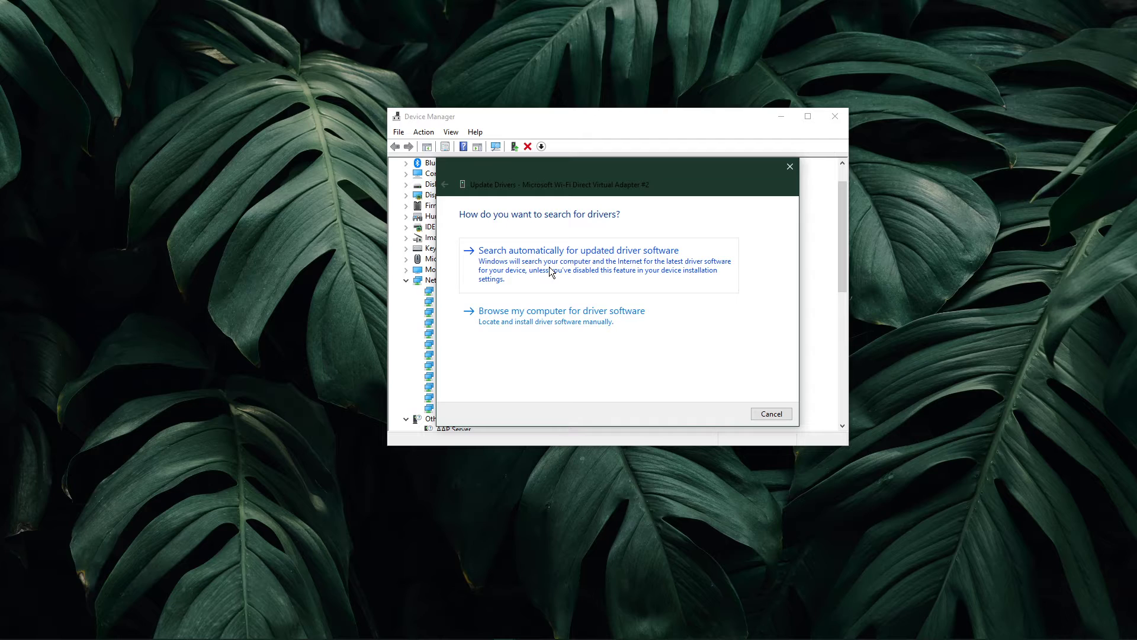
left_click(790, 167)
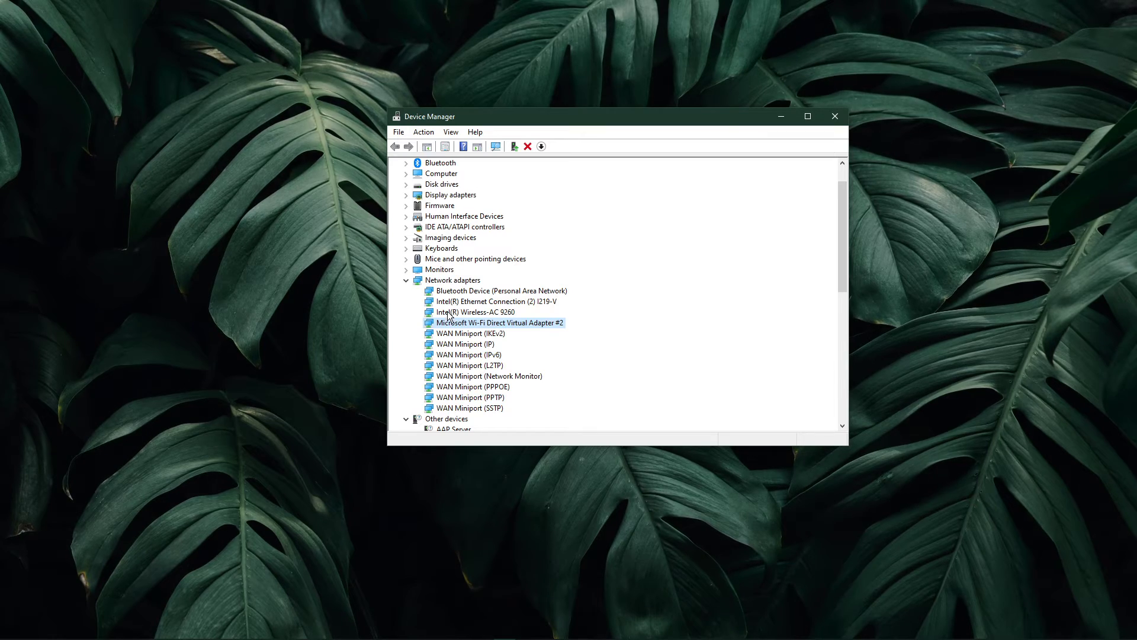
- Check the WAN Miniport (IKEv2) driver for updates, then close Device Manager
left_click(454, 337)
right_click(454, 336)
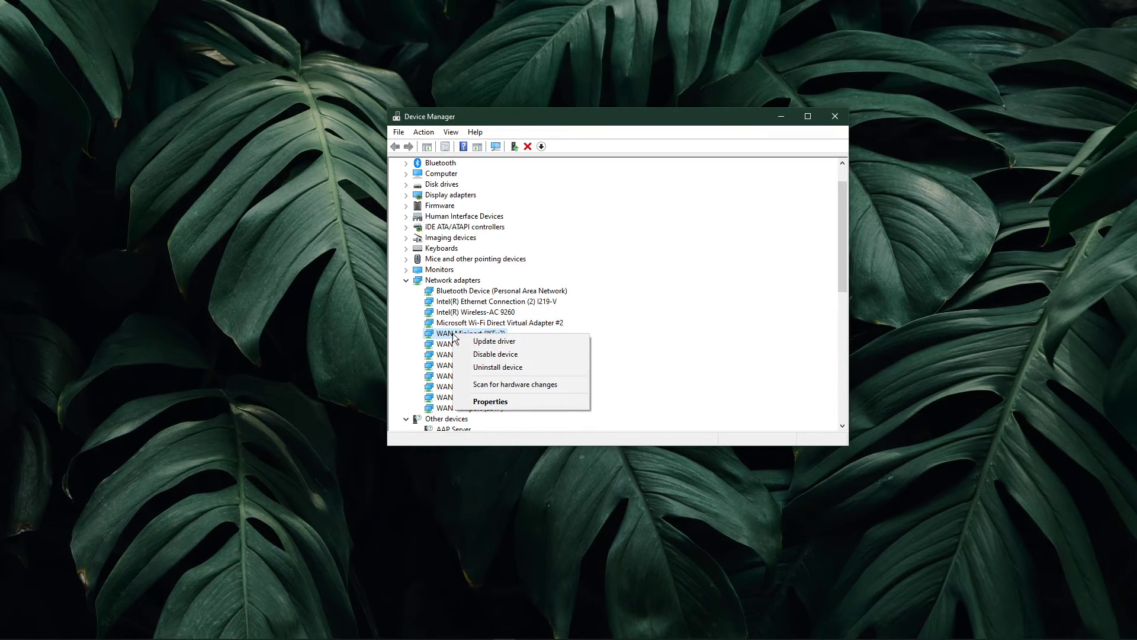
left_click(461, 339)
left_click(790, 167)
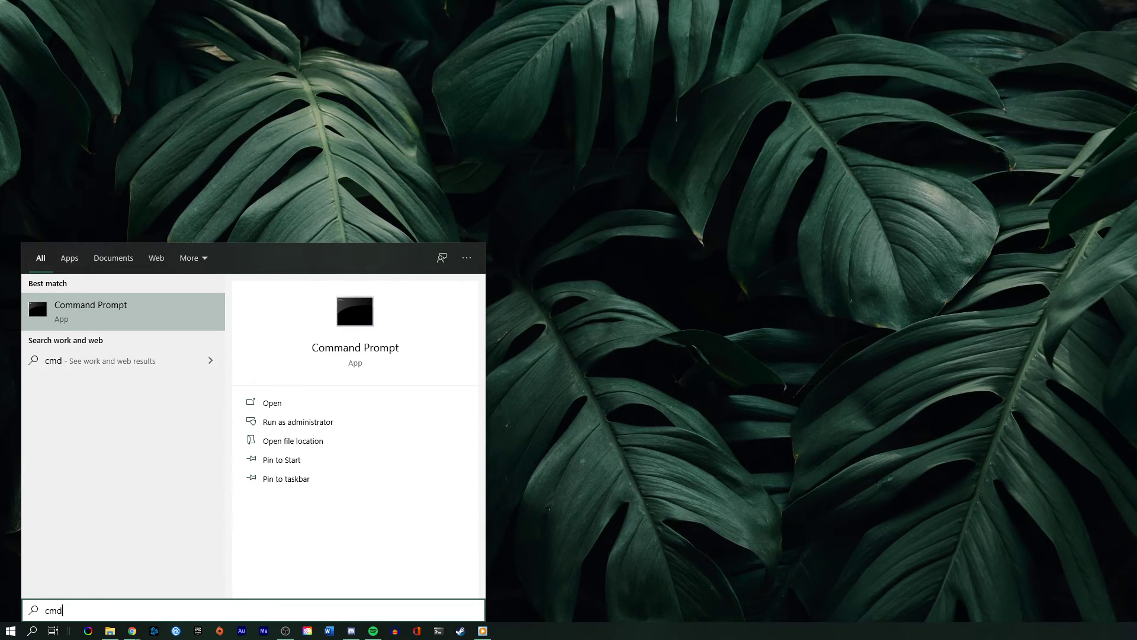
- Run ipconfig /flushdns in Command Prompt to clear the DNS resolver cache
key("Return")
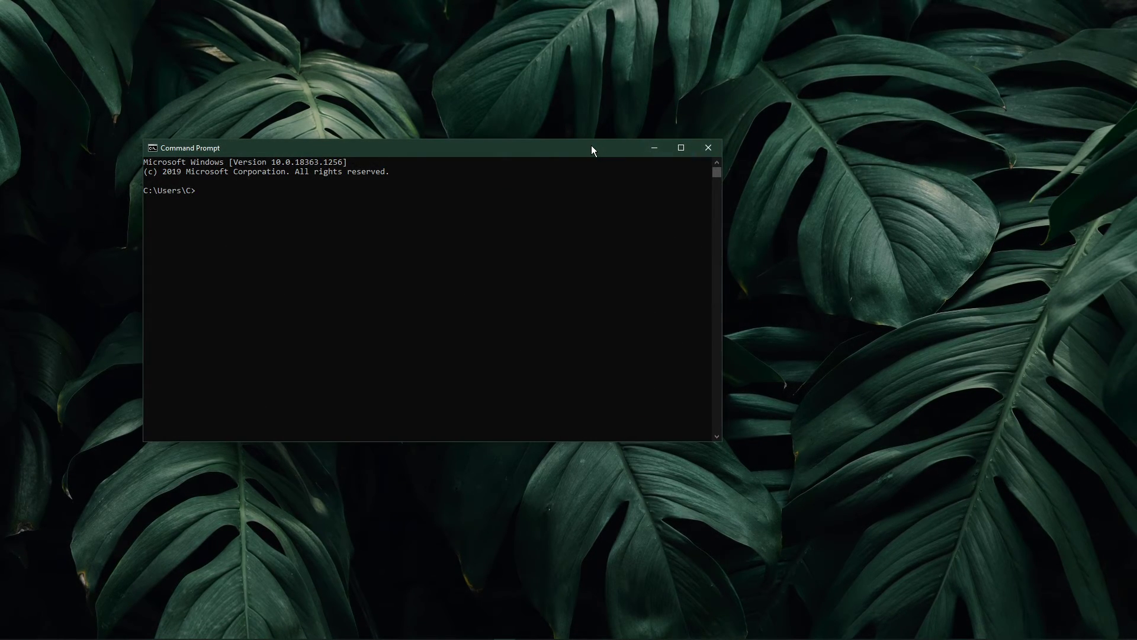
left_click_drag(590, 147, 689, 156)
type("ipconf")
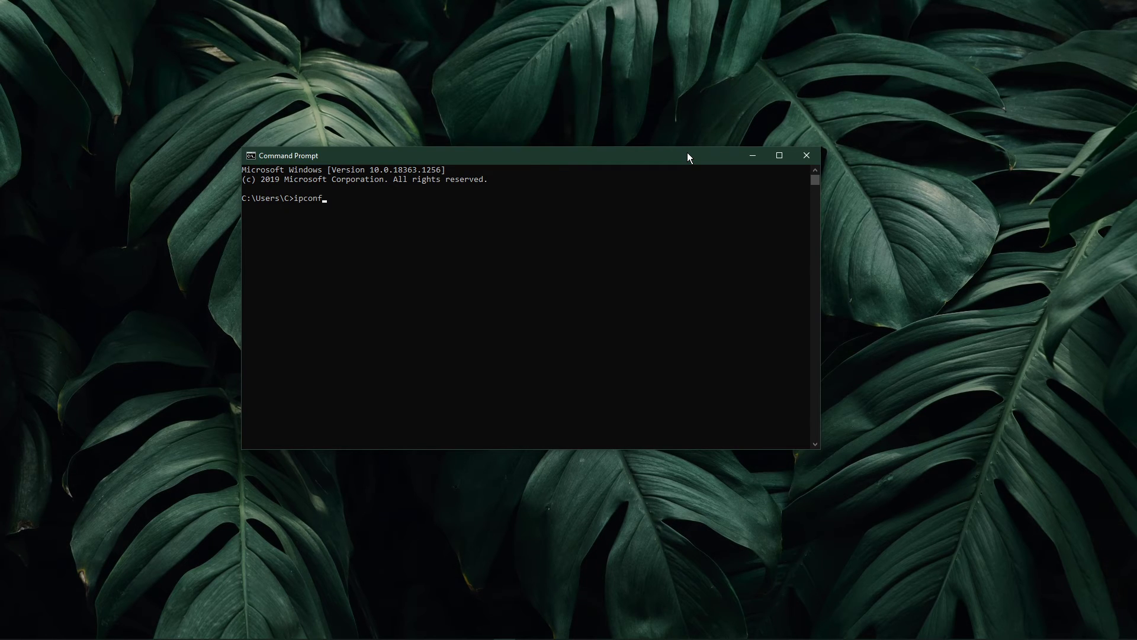
type("ig /flushdns")
key("Return")
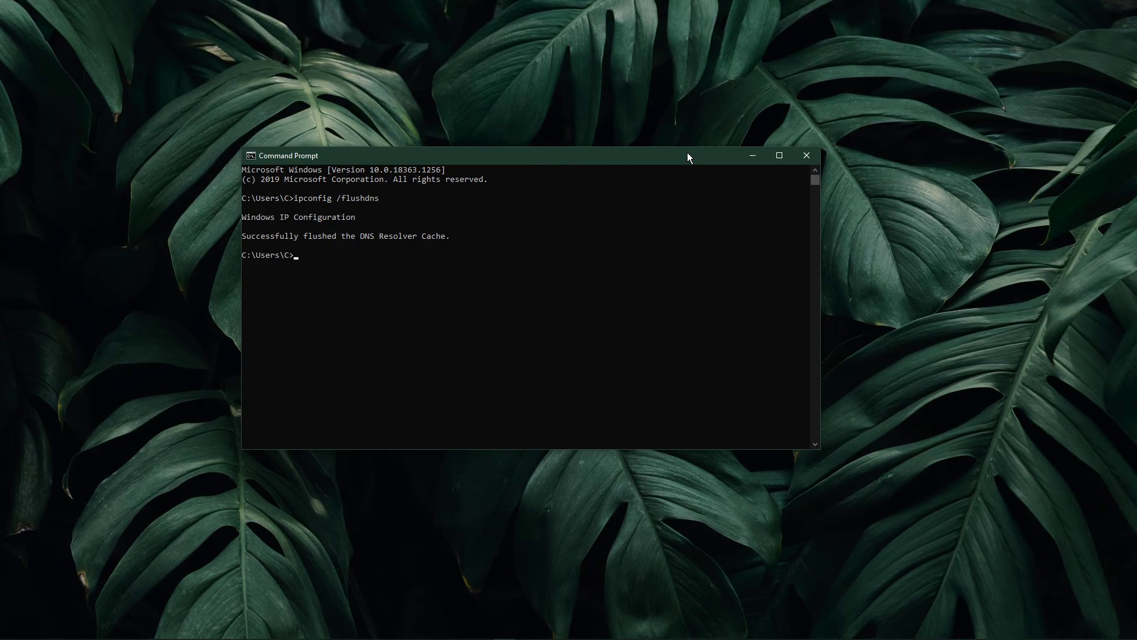